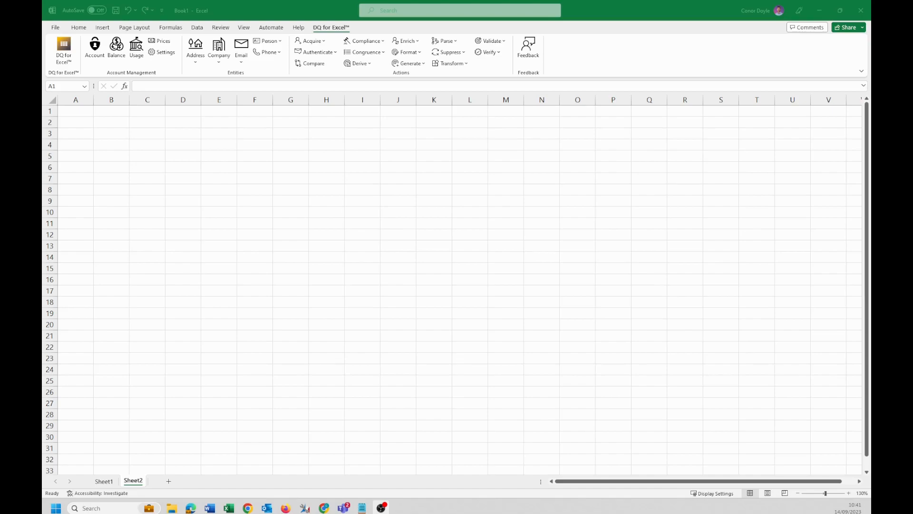
Step: Open the DQ for Excel information dialog and view its linked wiki and support pages in the browser, returning to Excel after each
{"action": "left_click", "coordinate": [59, 55]}
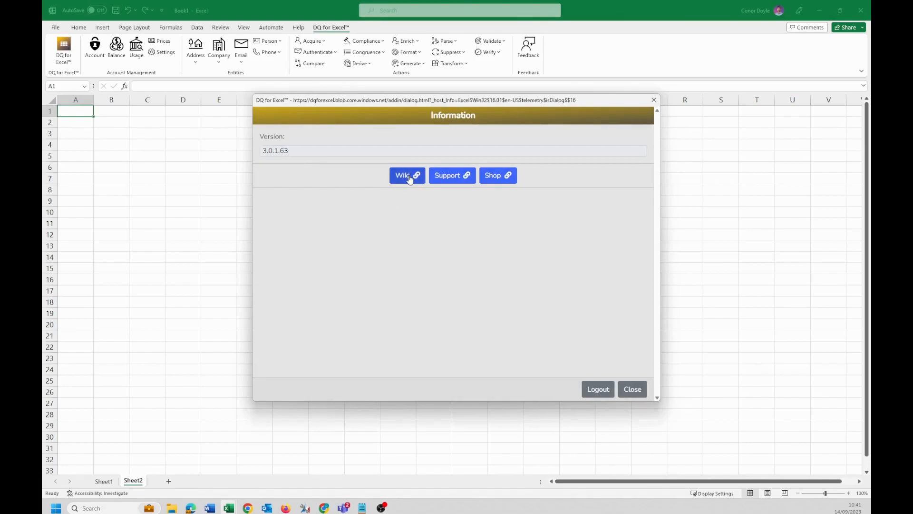
{"action": "left_click", "coordinate": [408, 179]}
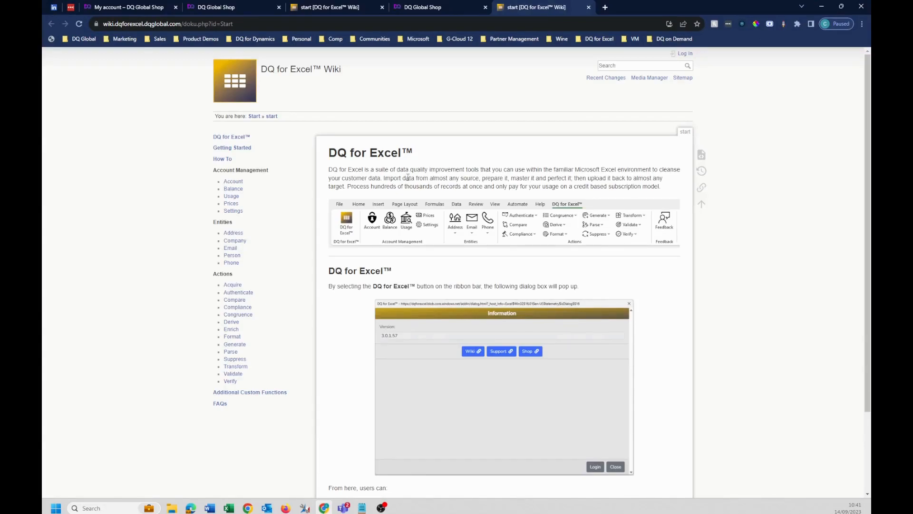
{"action": "left_click", "coordinate": [589, 7]}
{"action": "key", "text": "alt+Tab"}
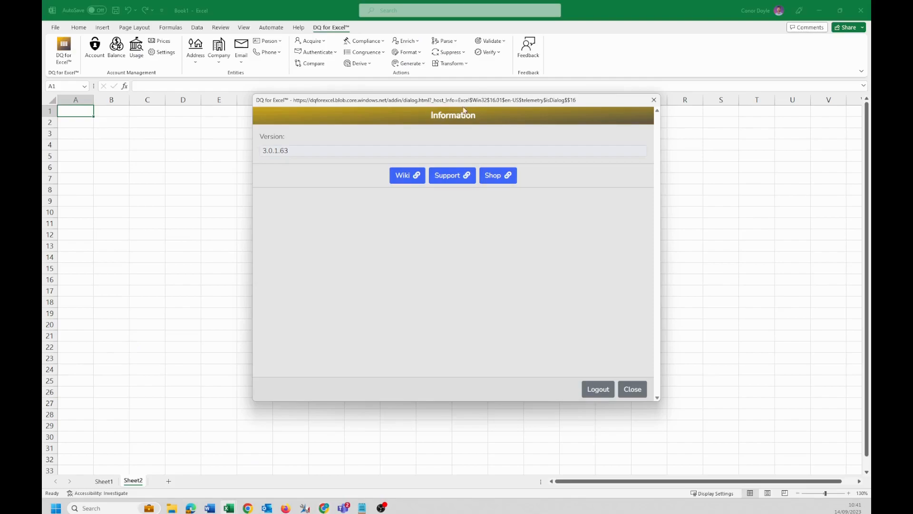
{"action": "left_click", "coordinate": [449, 177]}
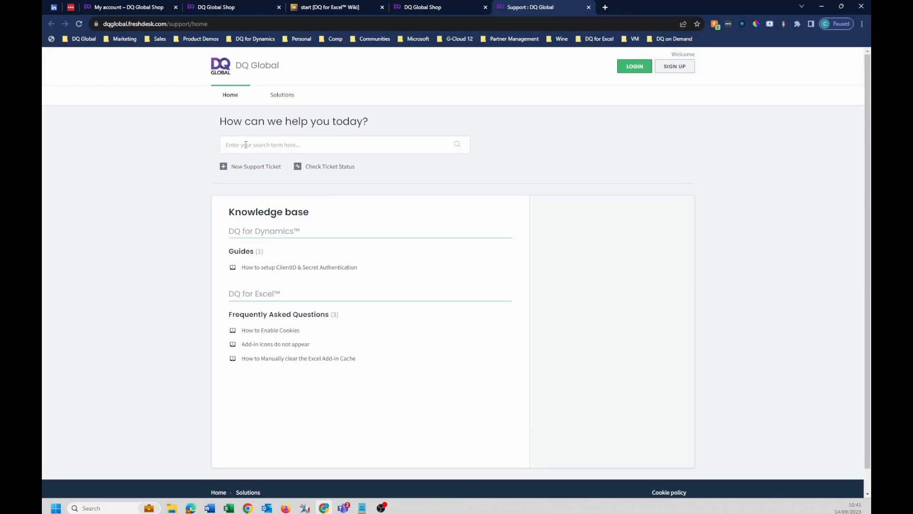
{"action": "key", "text": "alt+Tab"}
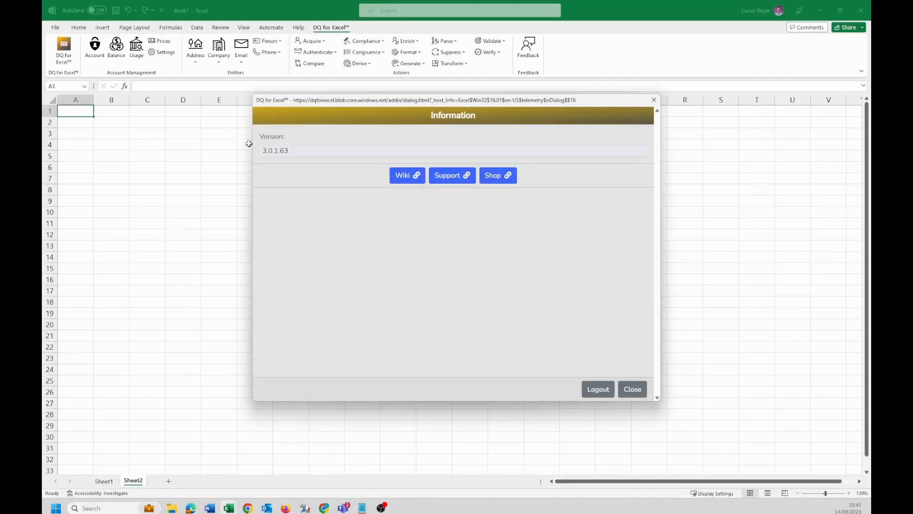
Step: View the credit packages in the linked DQ Global shop, return to Excel and close the information dialog
{"action": "left_click", "coordinate": [499, 184]}
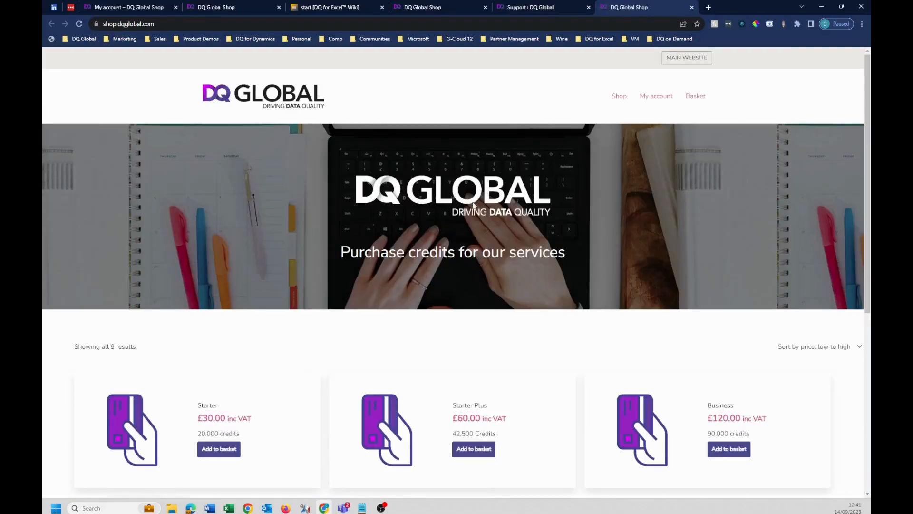
{"action": "scroll", "coordinate": [255, 342], "scroll_direction": "down", "scroll_amount": 3}
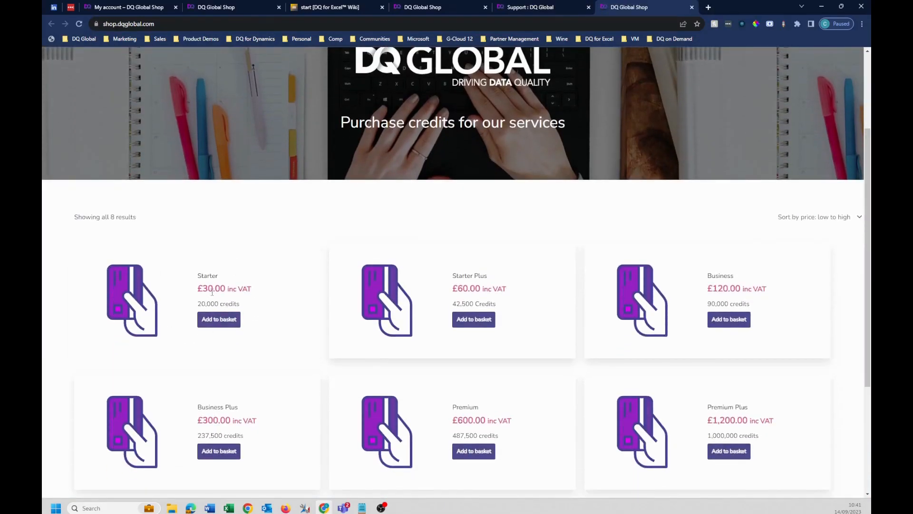
{"action": "key", "text": "alt+Tab"}
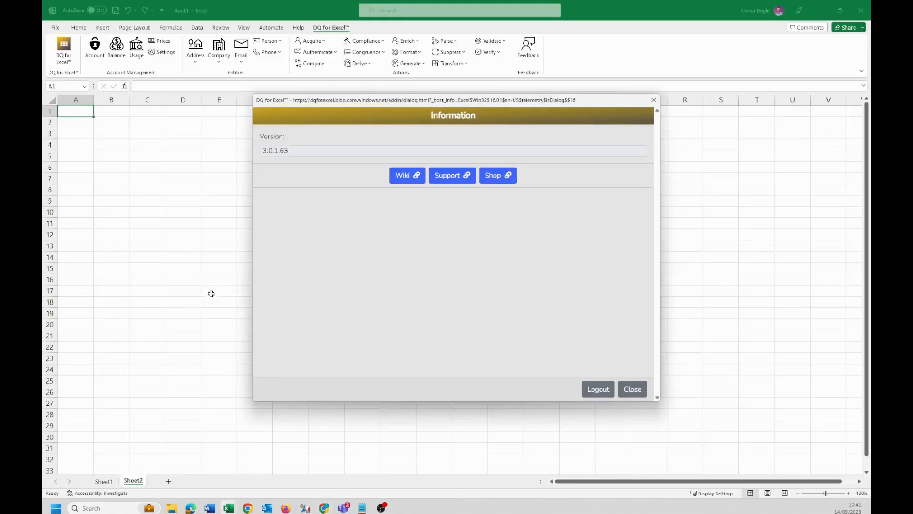
{"action": "left_click", "coordinate": [651, 100]}
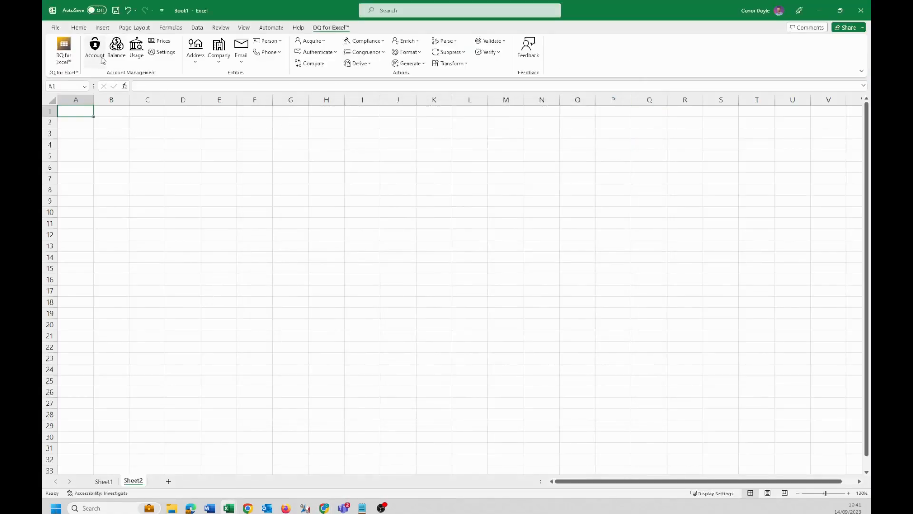
Step: View the add-in's account login details and close them, then display the credit balance
{"action": "left_click", "coordinate": [97, 52]}
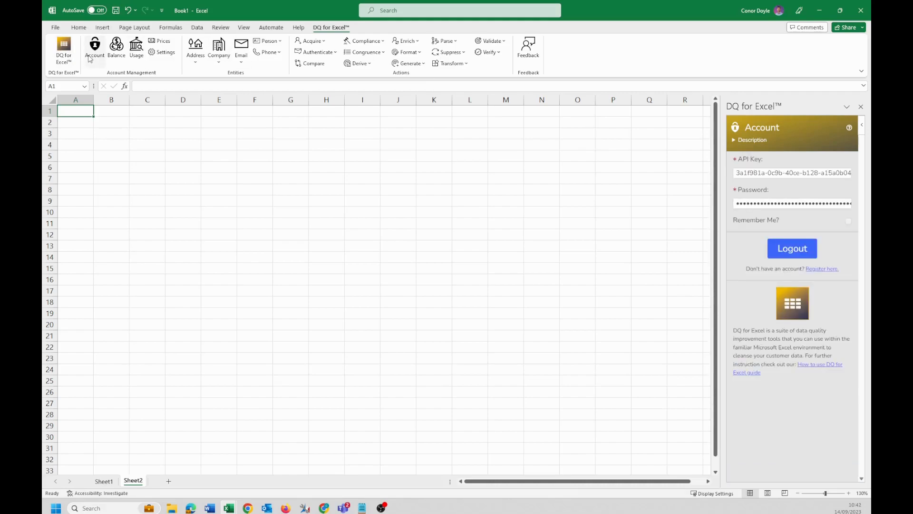
{"action": "left_click", "coordinate": [859, 108]}
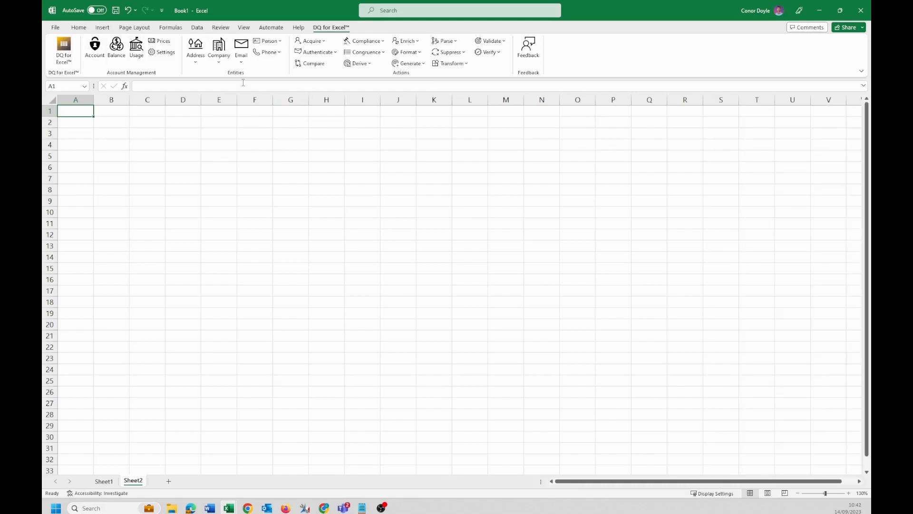
{"action": "left_click", "coordinate": [121, 58]}
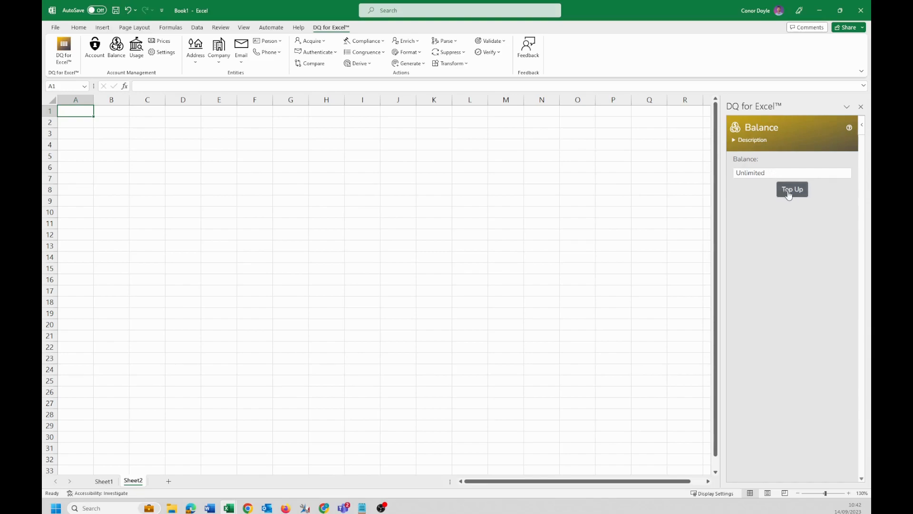
Step: Generate the credit usage report for 01/09/2023 to 14/09/2023
{"action": "left_click", "coordinate": [137, 47]}
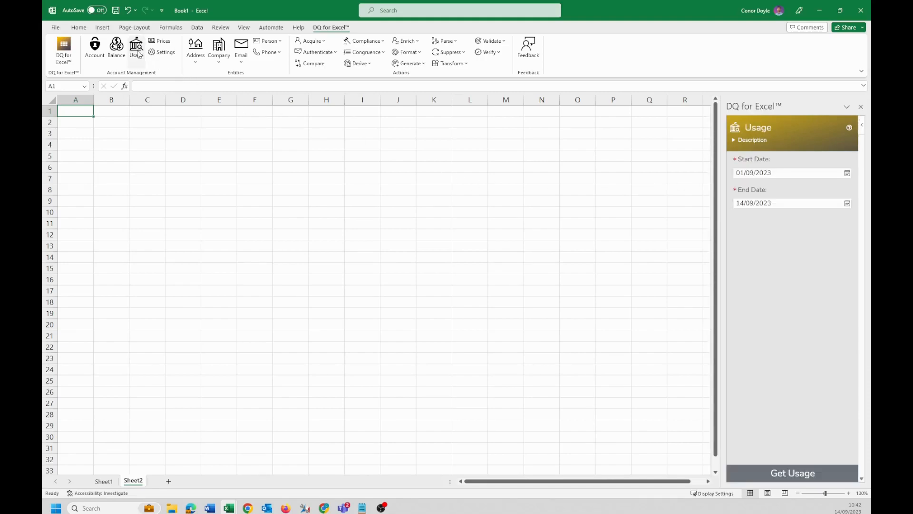
{"action": "left_click", "coordinate": [773, 473]}
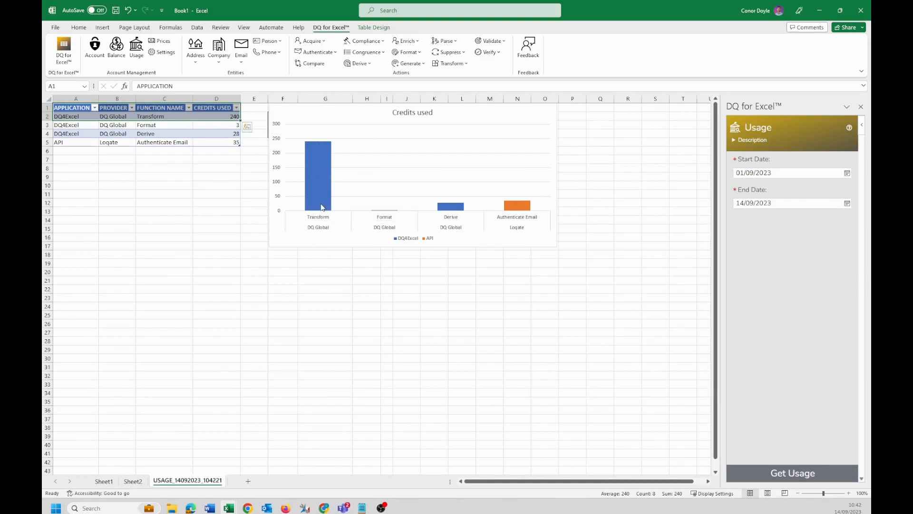
Step: Generate the price list sheet and review the credit cost of each provider's functions
{"action": "left_click", "coordinate": [160, 44]}
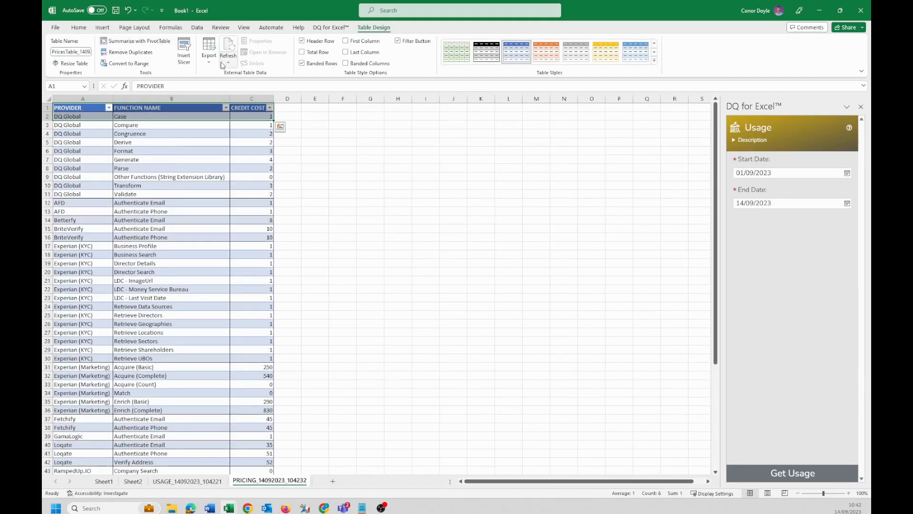
{"action": "scroll", "coordinate": [175, 313], "scroll_direction": "down", "scroll_amount": 3}
{"action": "scroll", "coordinate": [175, 313], "scroll_direction": "down", "scroll_amount": 7}
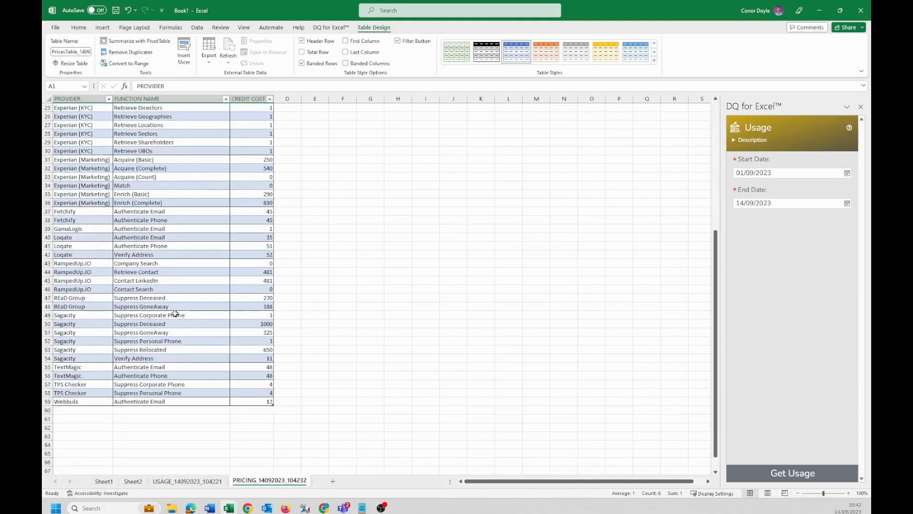
{"action": "scroll", "coordinate": [166, 229], "scroll_direction": "up", "scroll_amount": 9}
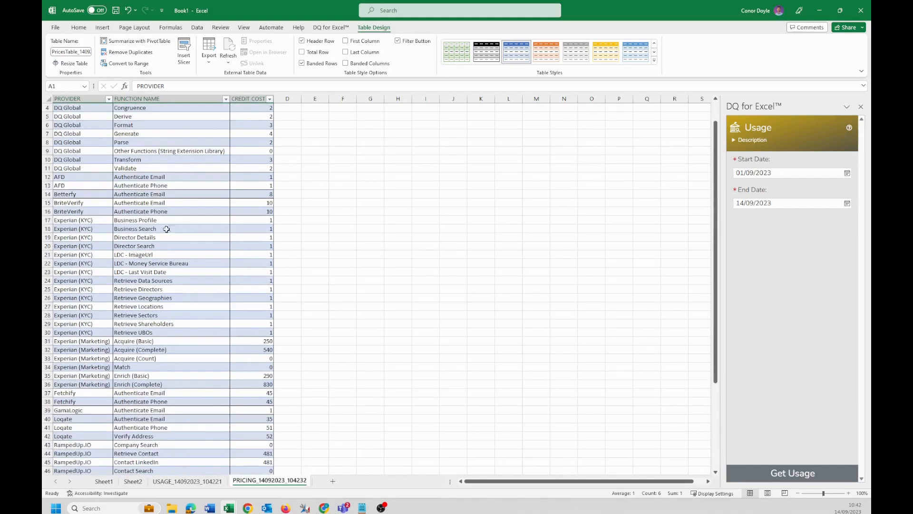
{"action": "left_click", "coordinate": [331, 27]}
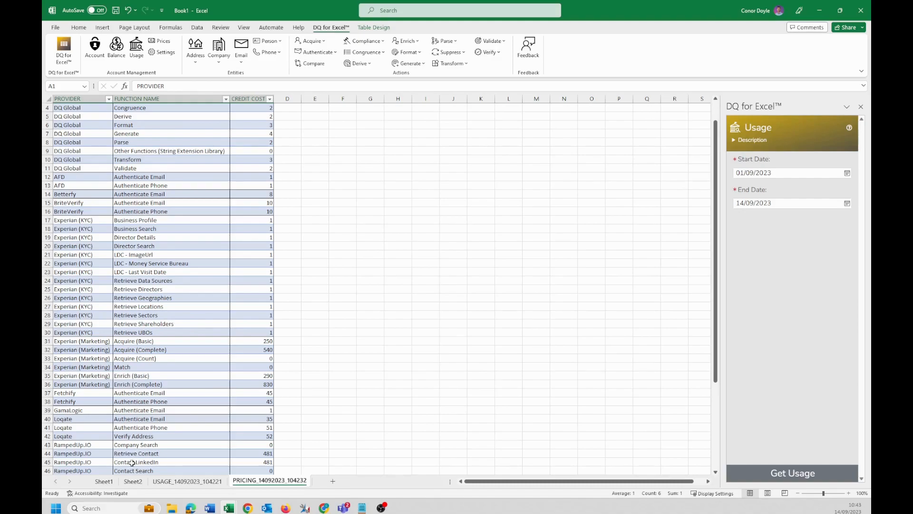
Step: On Sheet1, examine the country inputs in A2:A8 and the Country Derived, ISO 2, ISO 3 and Dialling Code columns
{"action": "left_click", "coordinate": [104, 482]}
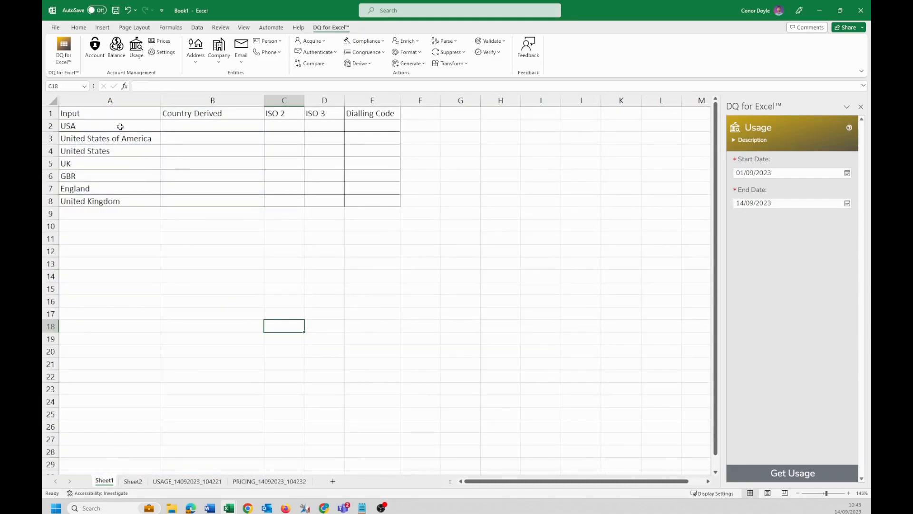
{"action": "left_click_drag", "start_coordinate": [119, 126], "coordinate": [122, 202]}
{"action": "left_click", "coordinate": [140, 237]}
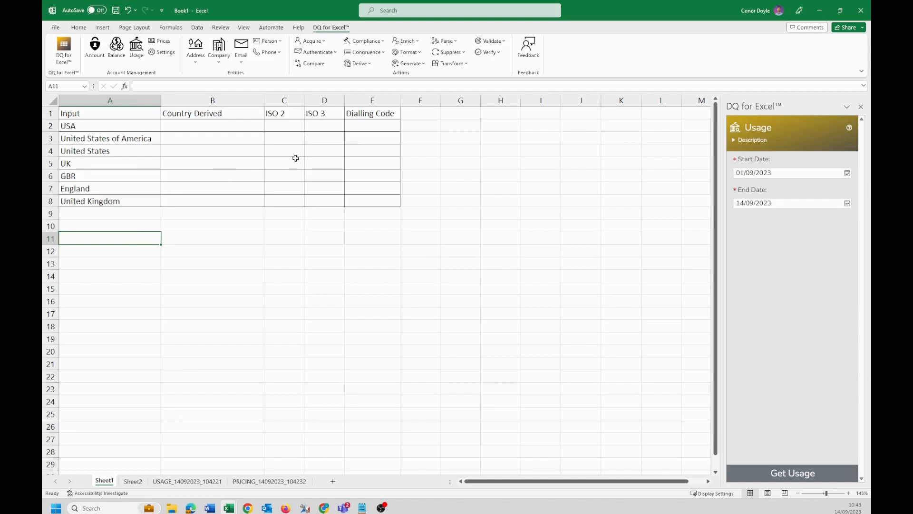
{"action": "left_click_drag", "start_coordinate": [211, 123], "coordinate": [214, 193]}
{"action": "left_click_drag", "start_coordinate": [290, 124], "coordinate": [292, 198]}
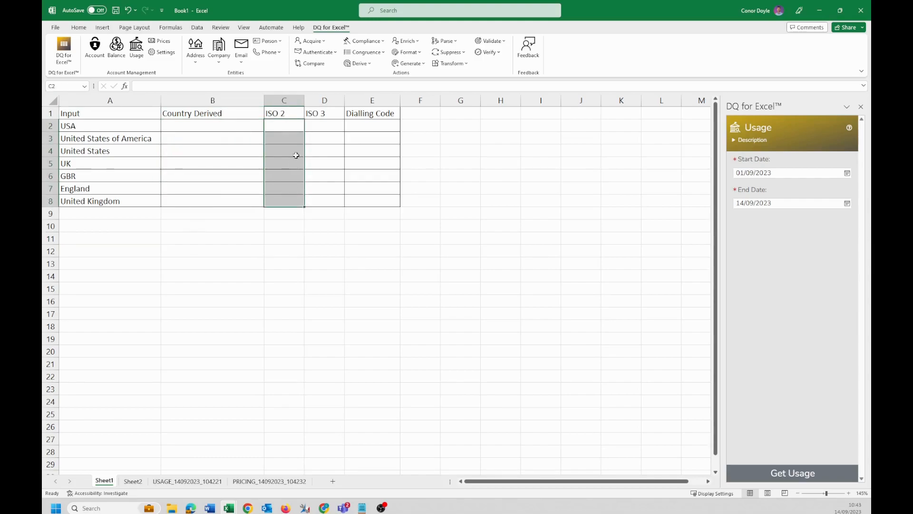
{"action": "left_click_drag", "start_coordinate": [325, 126], "coordinate": [324, 196]}
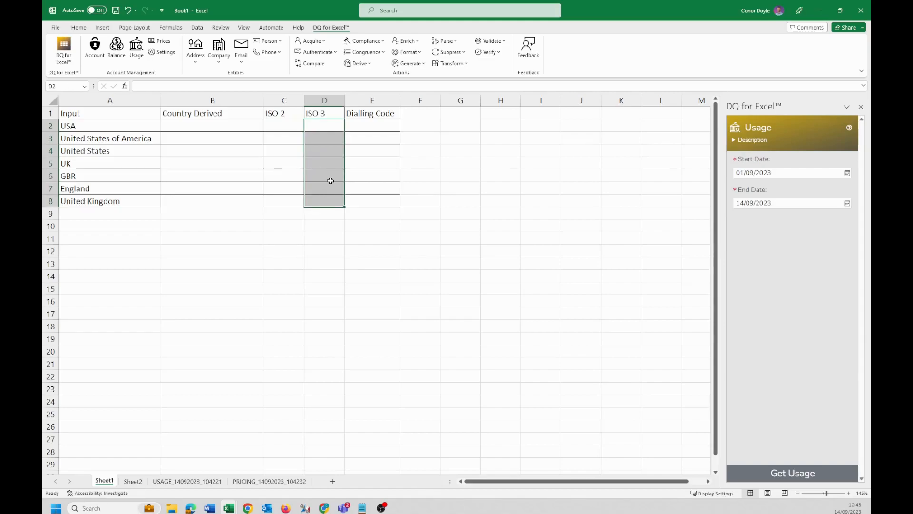
{"action": "left_click_drag", "start_coordinate": [358, 126], "coordinate": [358, 204]}
Step: Start a Derive operation of type Country on the input cells A2:A8
{"action": "left_click_drag", "start_coordinate": [125, 126], "coordinate": [127, 201]}
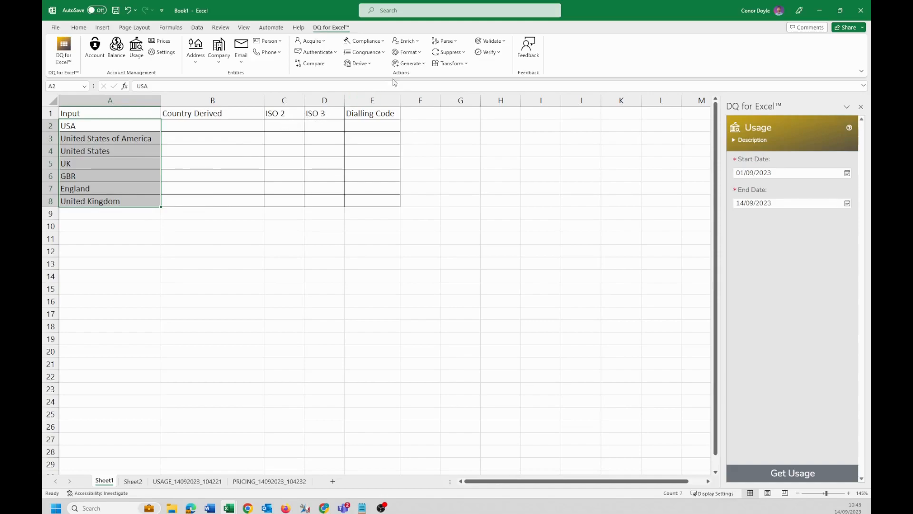
{"action": "left_click", "coordinate": [361, 65]}
{"action": "left_click", "coordinate": [365, 75]}
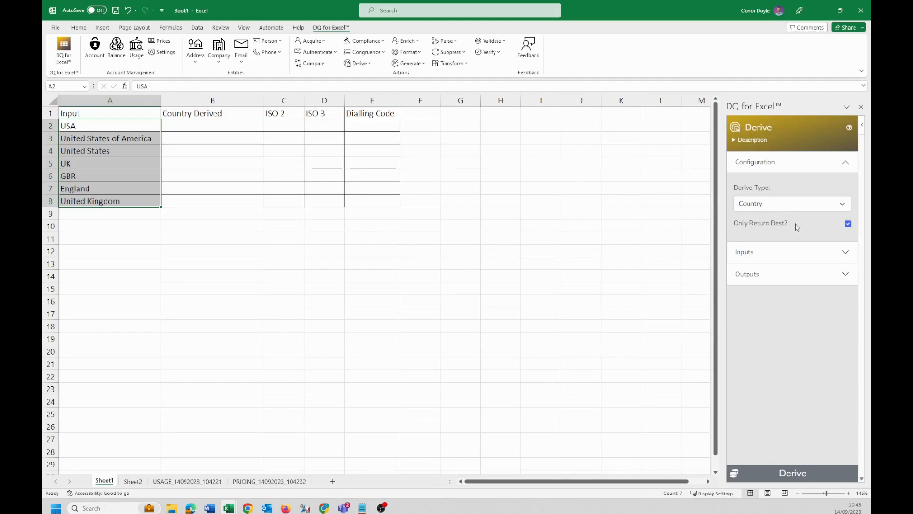
Step: Clear the Country Identifier input of the Derive operation and reassign it to Sheet1!A2:A8
{"action": "left_click", "coordinate": [771, 255]}
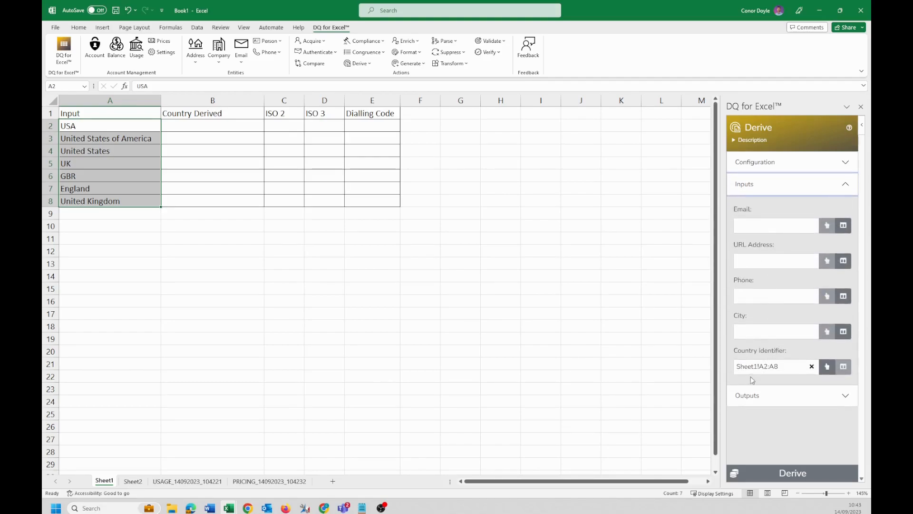
{"action": "left_click", "coordinate": [811, 367]}
{"action": "left_click_drag", "start_coordinate": [91, 126], "coordinate": [99, 200]}
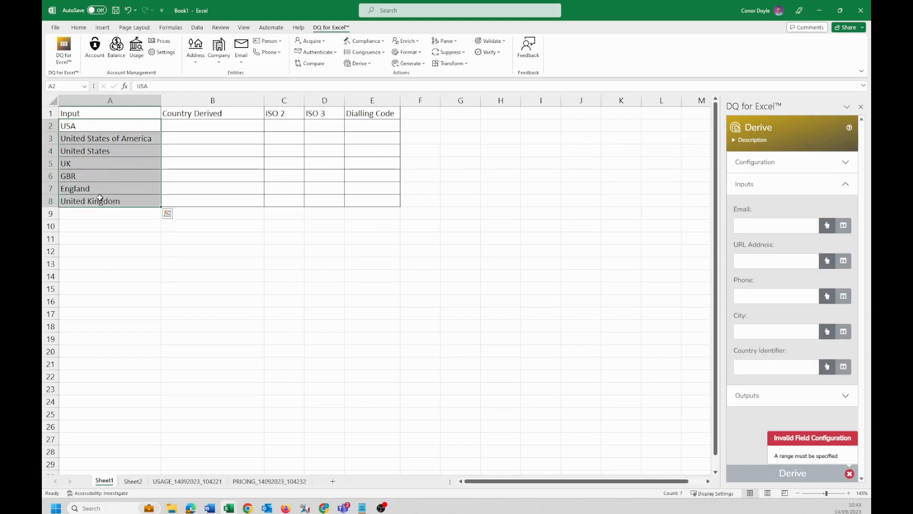
{"action": "left_click", "coordinate": [827, 370]}
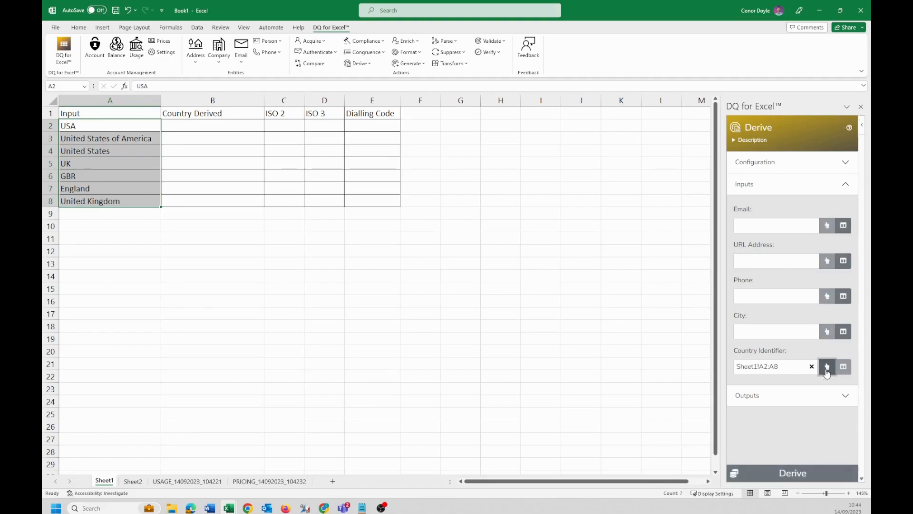
Step: In the Derive outputs, clear the Country Name range and reassign it to column B, rows 2 to 8
{"action": "left_click", "coordinate": [790, 398]}
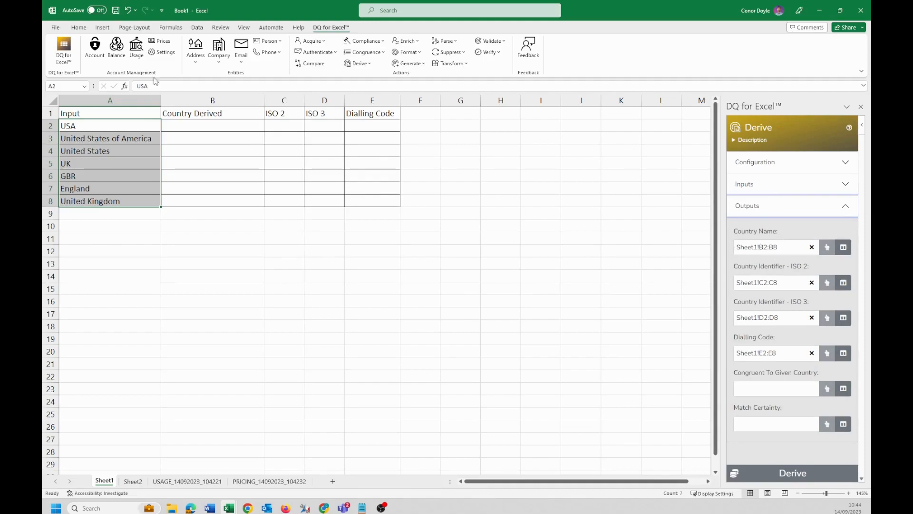
{"action": "left_click", "coordinate": [210, 127]}
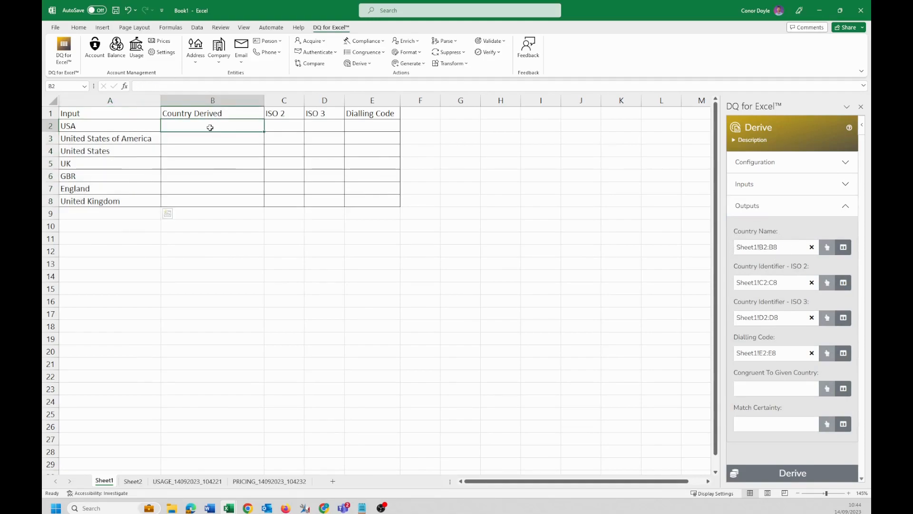
{"action": "left_click_drag", "start_coordinate": [212, 128], "coordinate": [208, 198]}
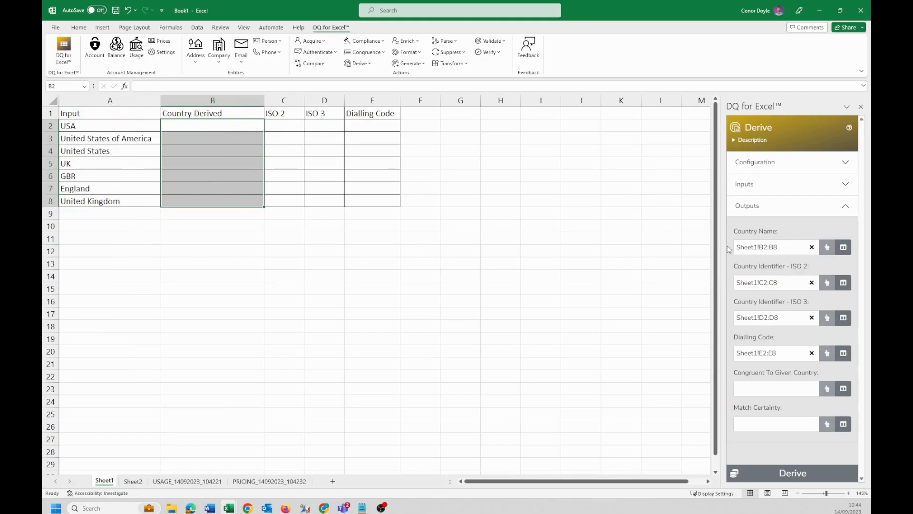
{"action": "left_click", "coordinate": [811, 247]}
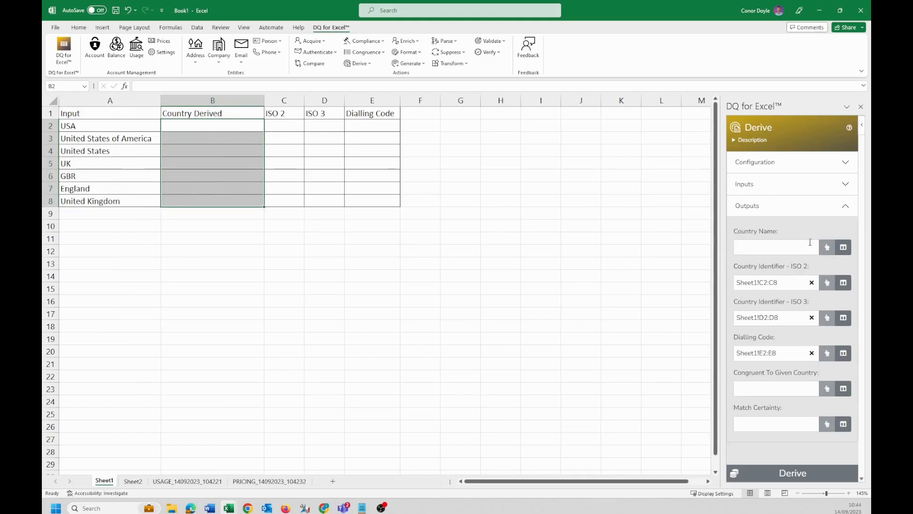
{"action": "left_click", "coordinate": [844, 248]}
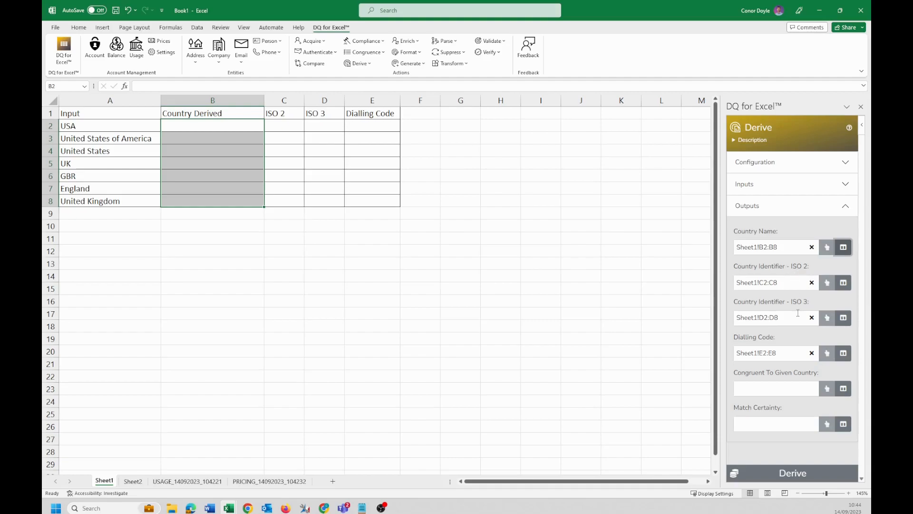
Step: Run the country derivation to fill B2:E8, and check the results against the inputs in A2:A4
{"action": "left_click_drag", "start_coordinate": [290, 125], "coordinate": [295, 201]}
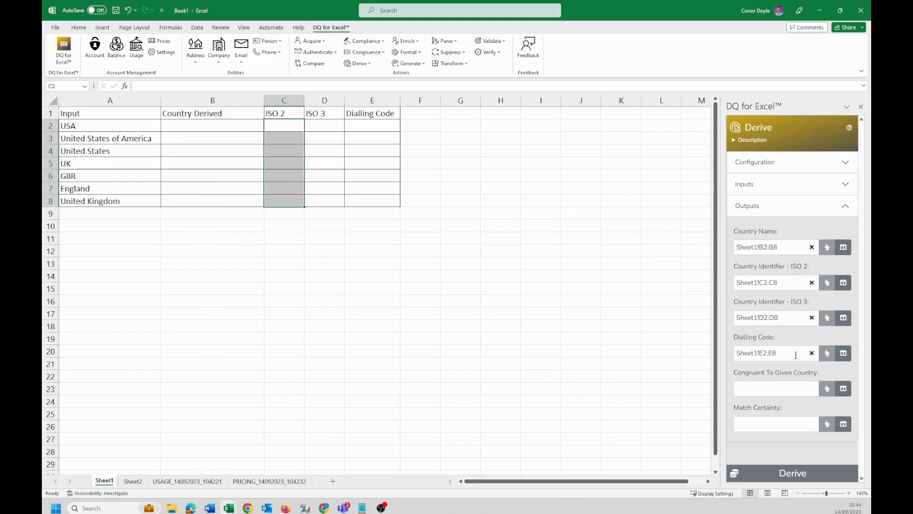
{"action": "left_click", "coordinate": [774, 476]}
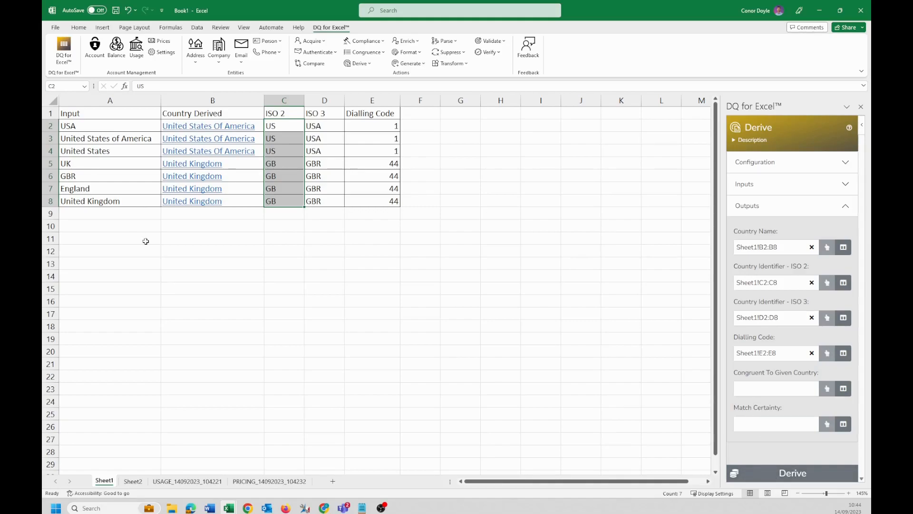
{"action": "left_click", "coordinate": [106, 129]}
{"action": "left_click", "coordinate": [108, 140]}
{"action": "left_click", "coordinate": [109, 150]}
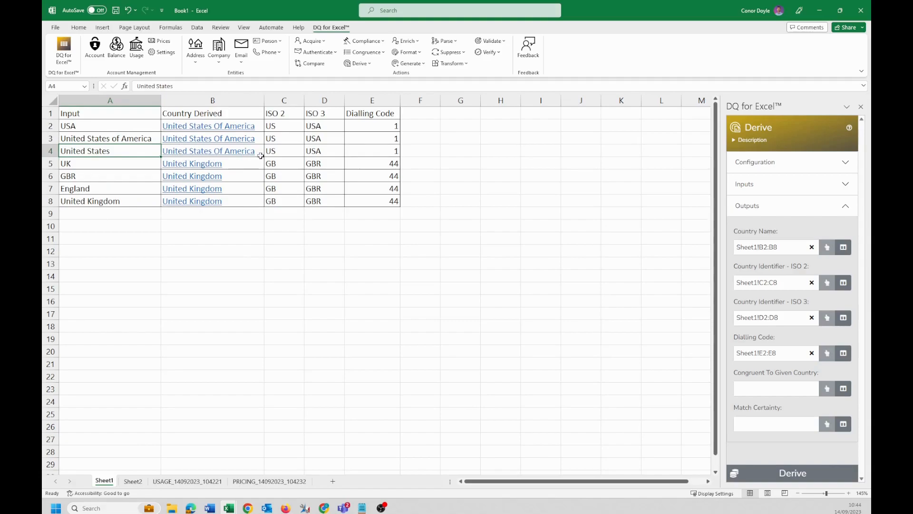
Step: Examine the derived ISO codes and dialling codes in rows 2 to 4, and compare inputs A5:A8 with their derived results
{"action": "left_click_drag", "start_coordinate": [282, 126], "coordinate": [283, 158]}
{"action": "left_click_drag", "start_coordinate": [338, 126], "coordinate": [368, 145]}
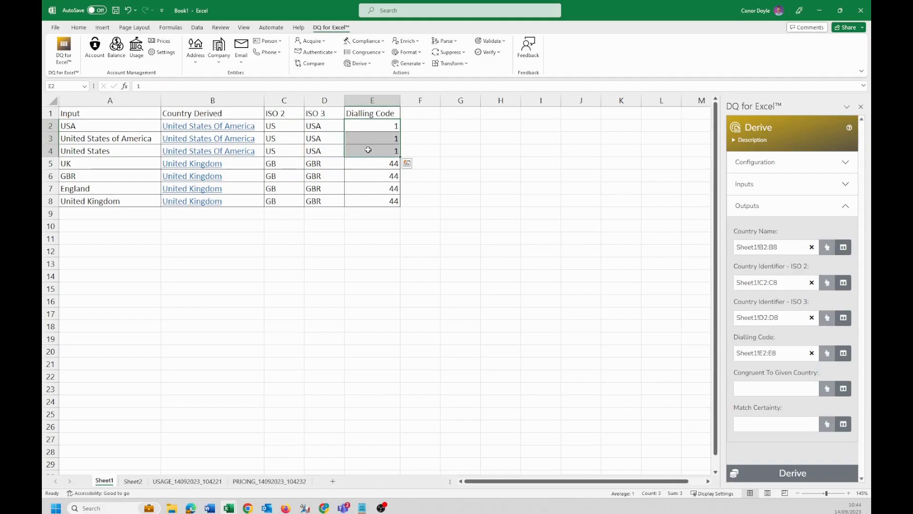
{"action": "left_click", "coordinate": [105, 163]}
{"action": "left_click_drag", "start_coordinate": [105, 163], "coordinate": [124, 200]}
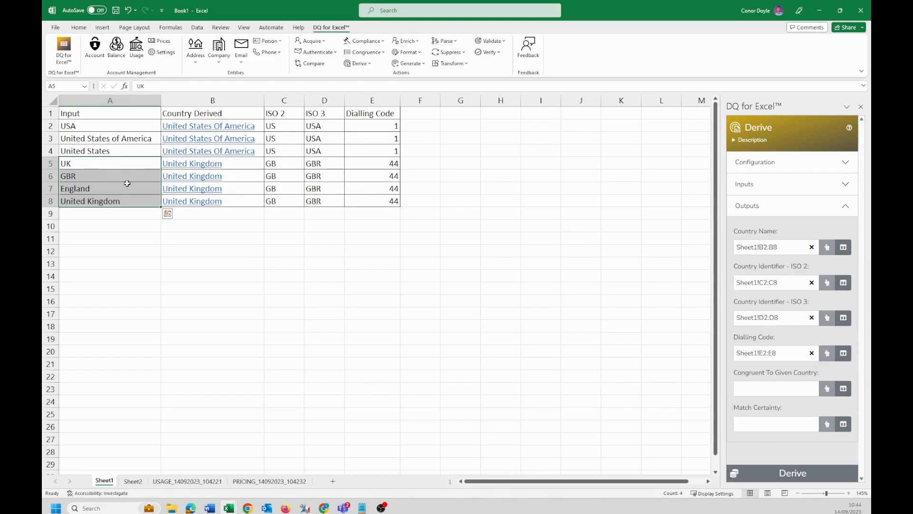
{"action": "left_click_drag", "start_coordinate": [378, 162], "coordinate": [136, 198]}
{"action": "left_click", "coordinate": [145, 214]}
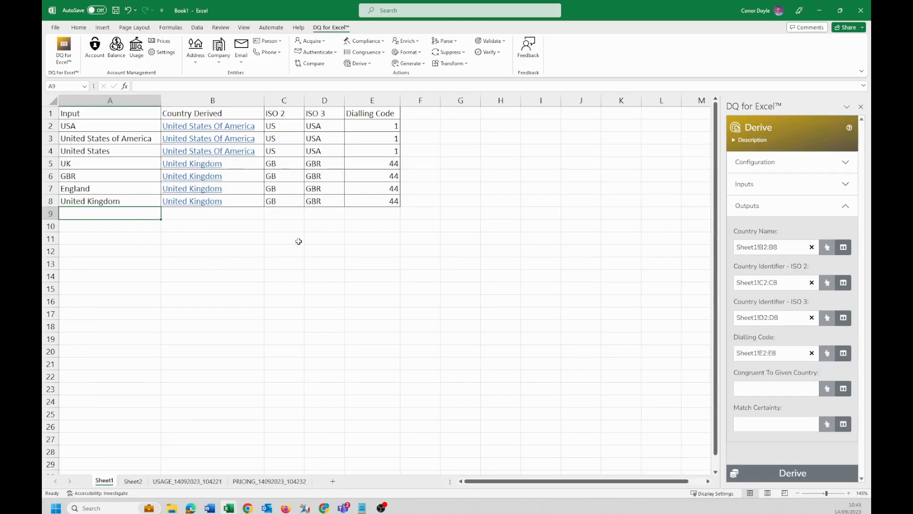
Step: Start a Format operation of category Email and view its input and output settings
{"action": "left_click", "coordinate": [410, 53]}
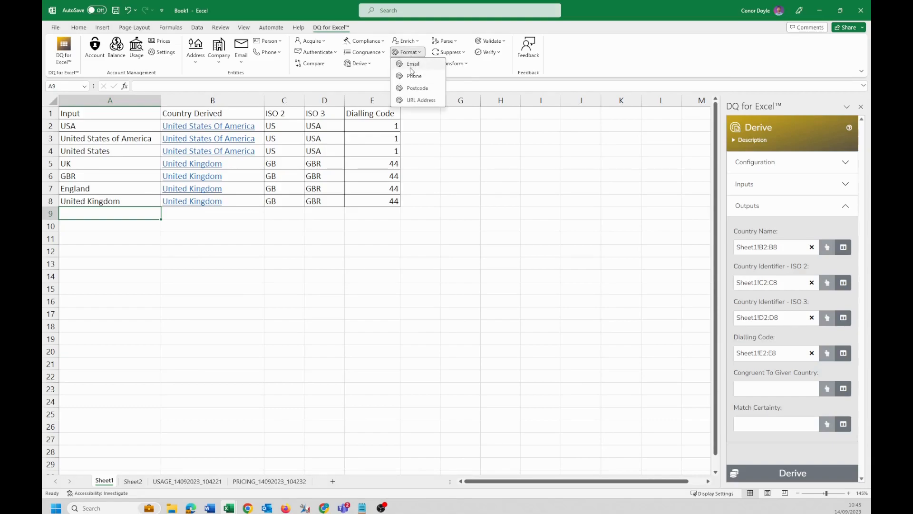
{"action": "left_click", "coordinate": [411, 65]}
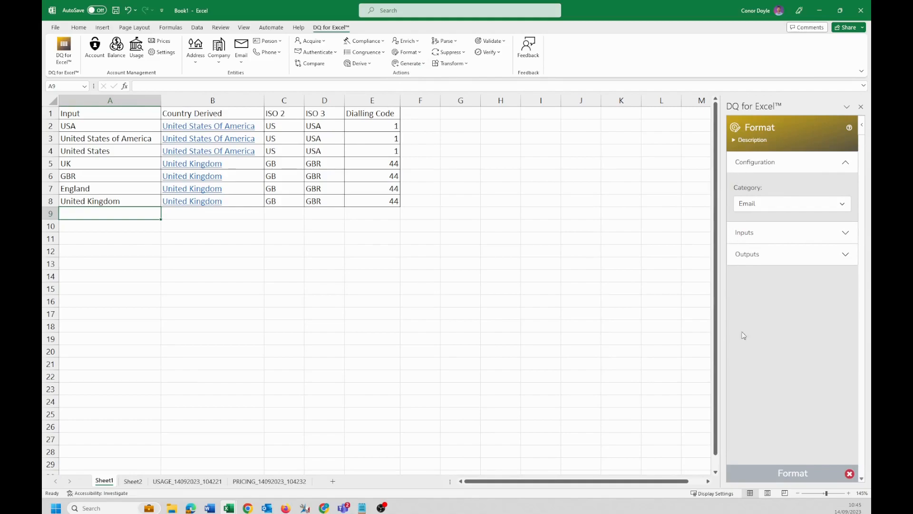
{"action": "left_click", "coordinate": [807, 235]}
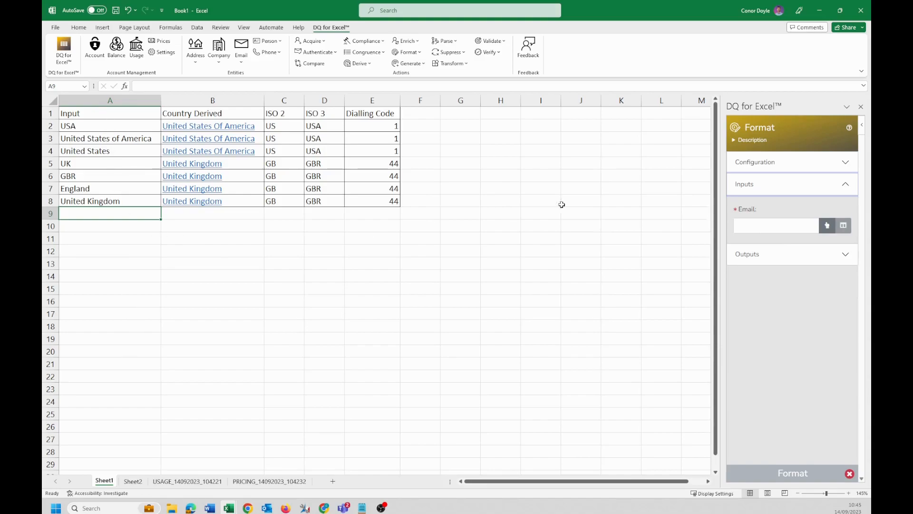
{"action": "left_click", "coordinate": [775, 253]}
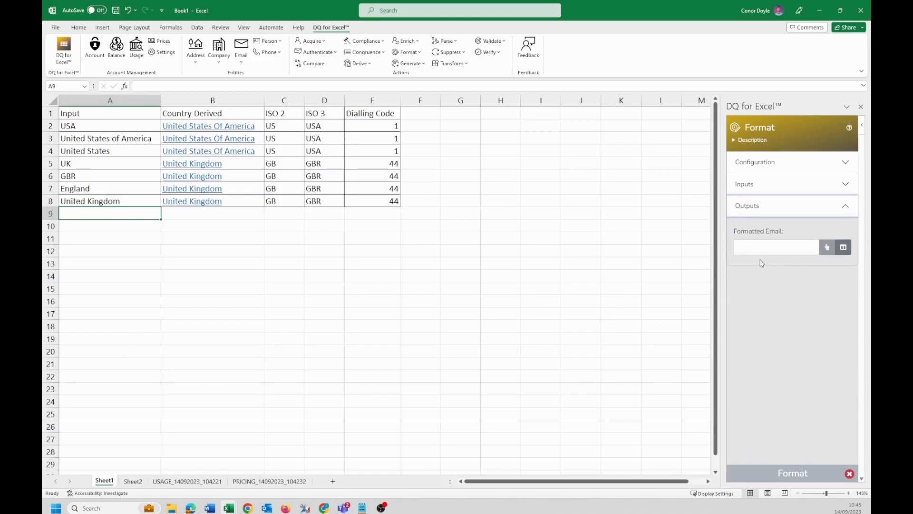